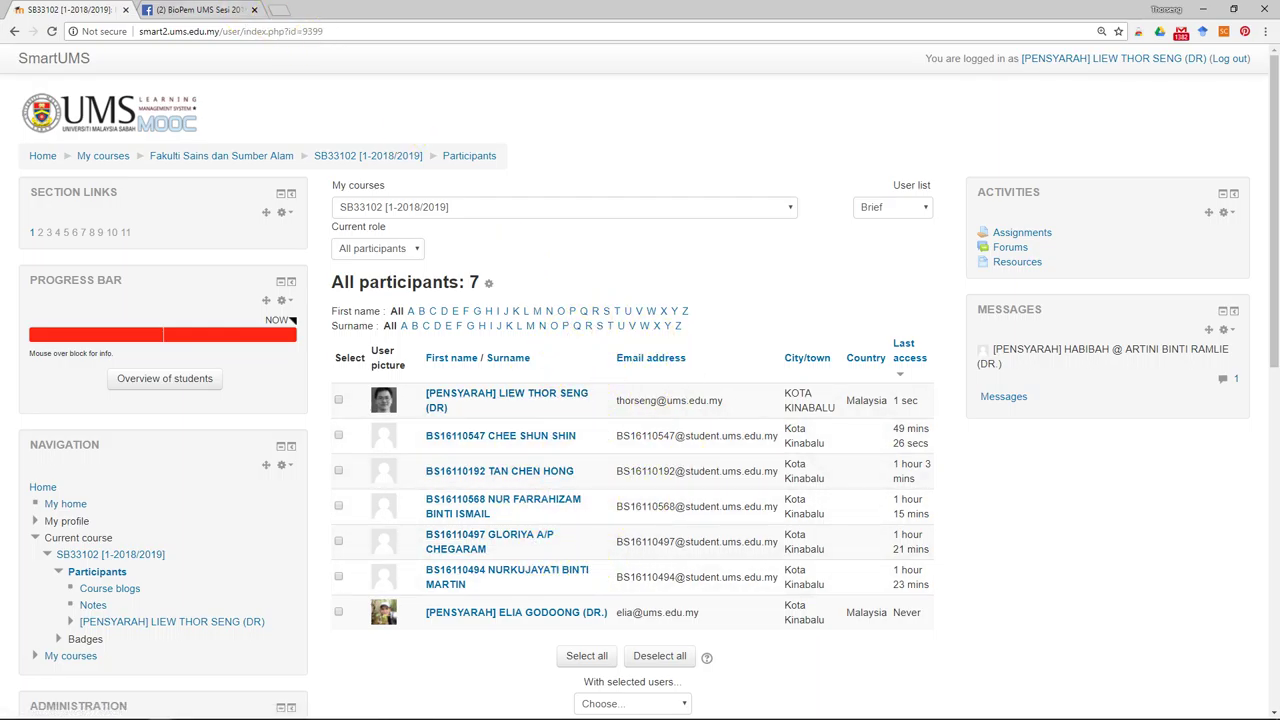
# View the BioPem UMS Sesi 2016/2017 Facebook group, then return to the SB33102 participants list.
pyautogui.click(210, 9)
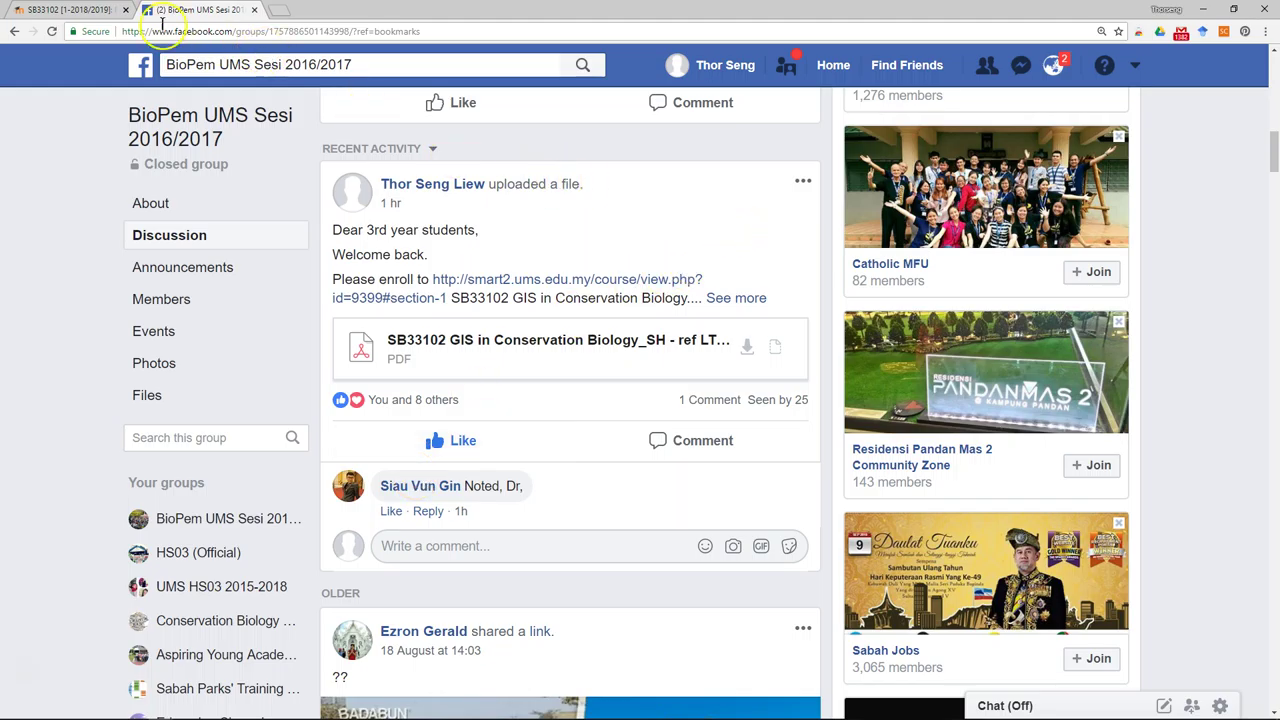
pyautogui.click(100, 17)
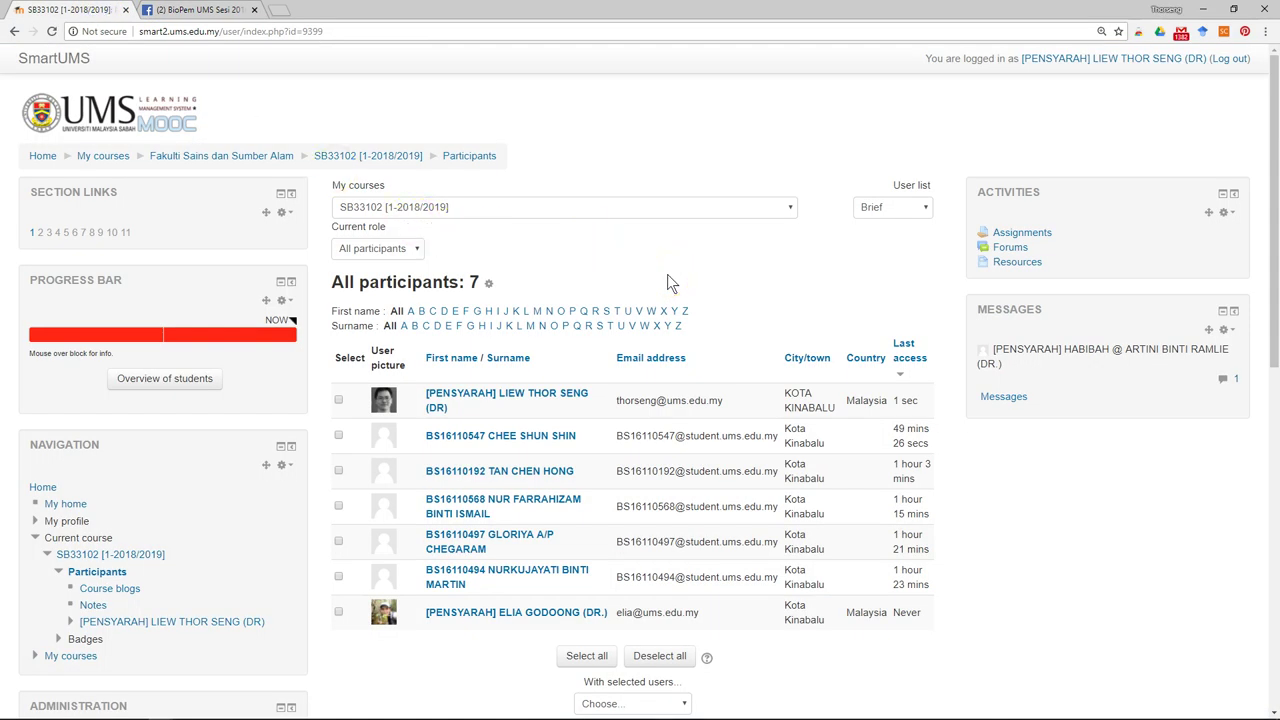
# Tick the first two students in the participants list, then reload the list.
pyautogui.scroll(-2, 667, 274)
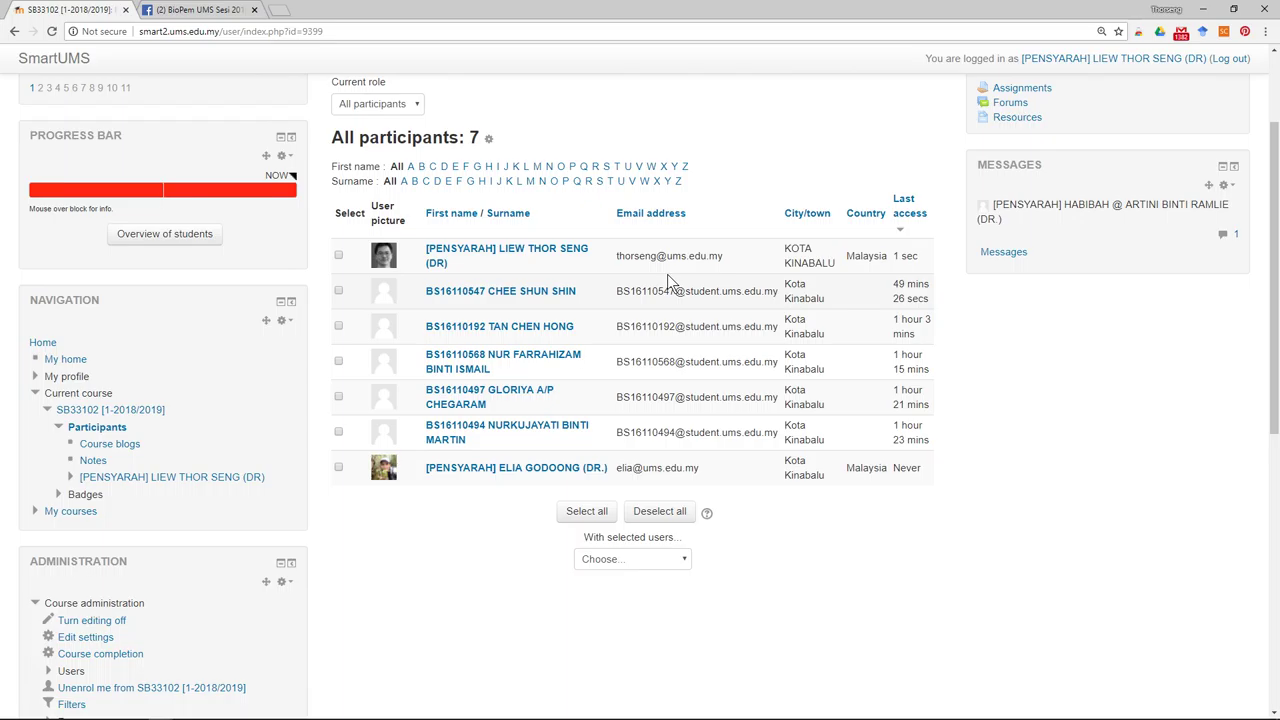
pyautogui.scroll(2, 667, 274)
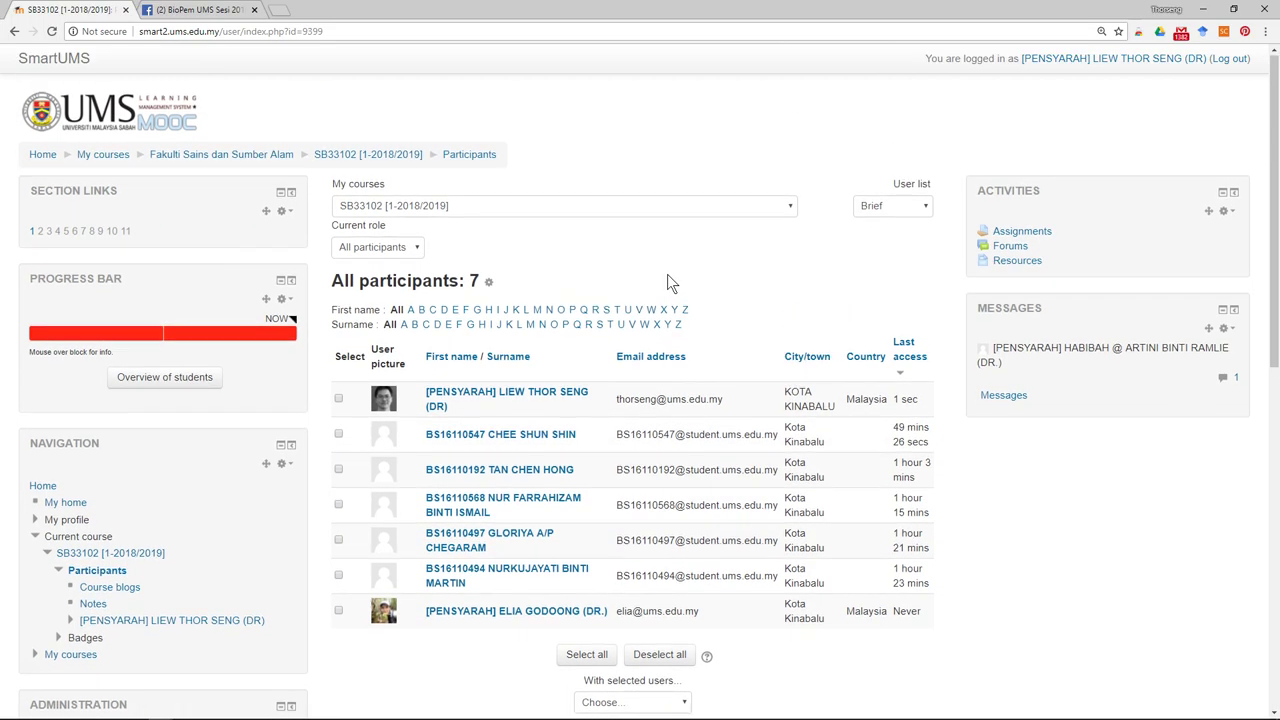
pyautogui.scroll(-1, 667, 274)
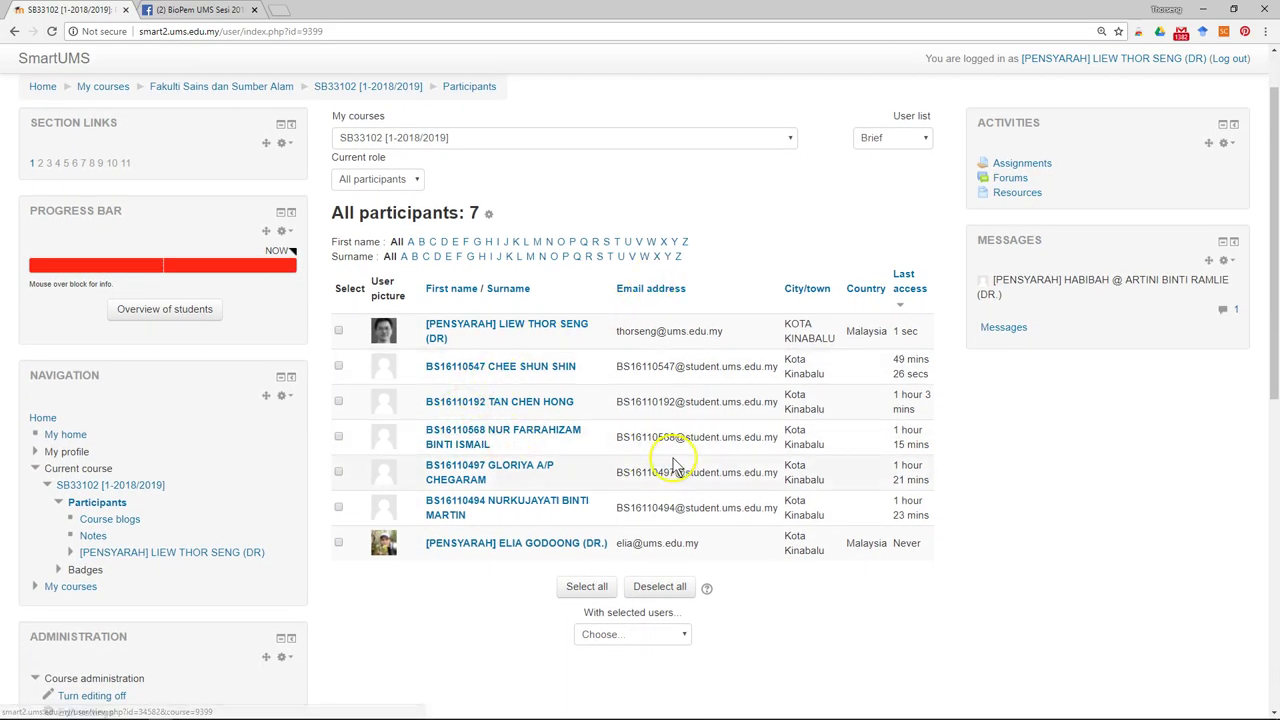
pyautogui.click(338, 367)
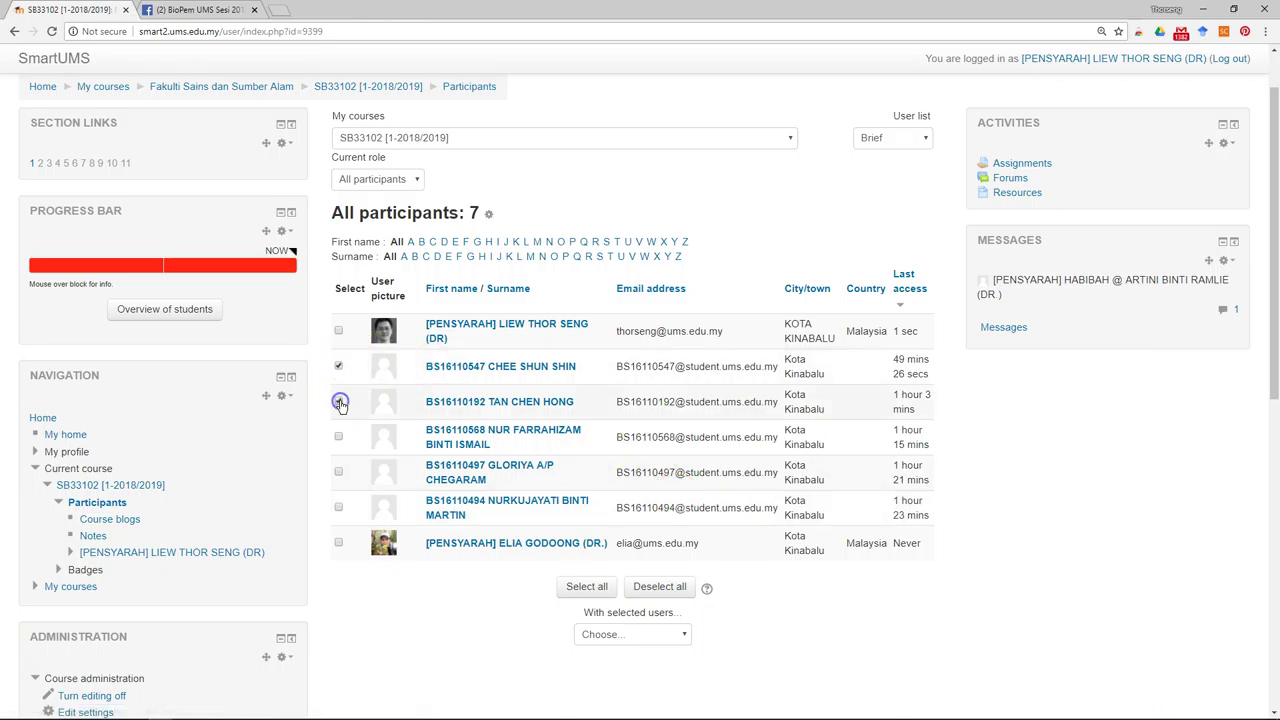
pyautogui.click(339, 402)
pyautogui.scroll(1, 126, 160)
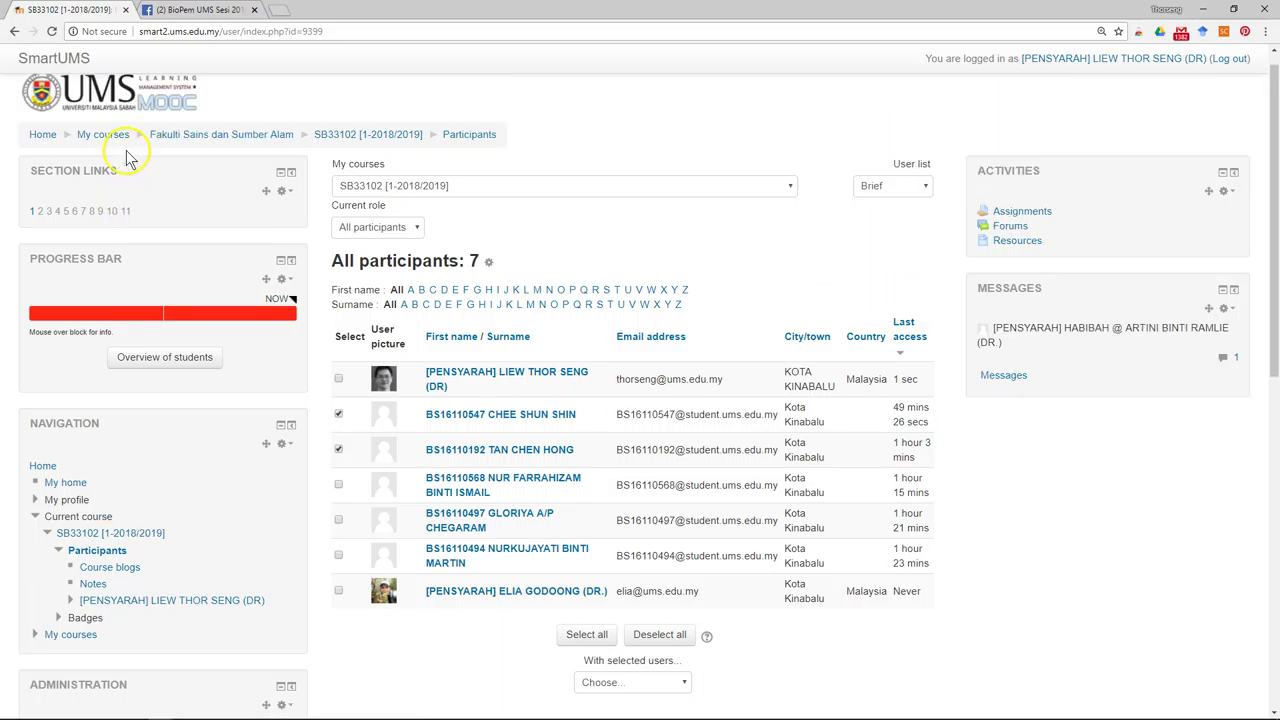
pyautogui.scroll(-1, 63, 230)
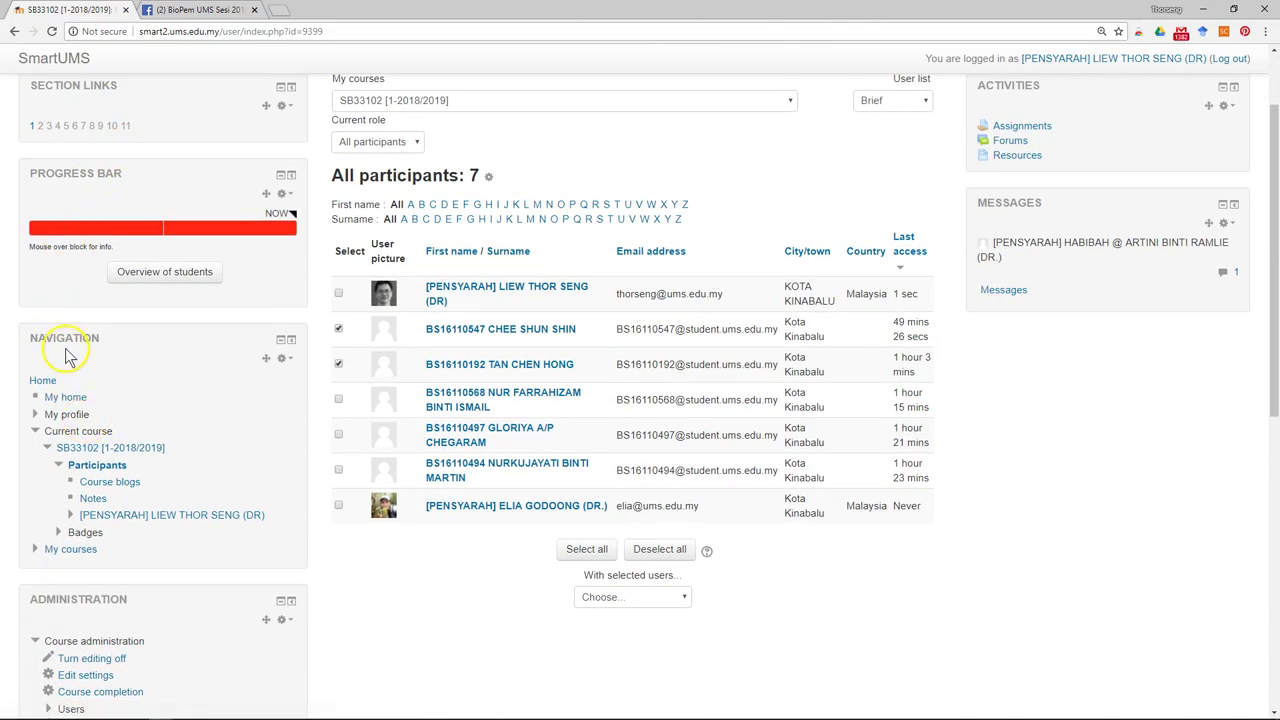
pyautogui.click(97, 467)
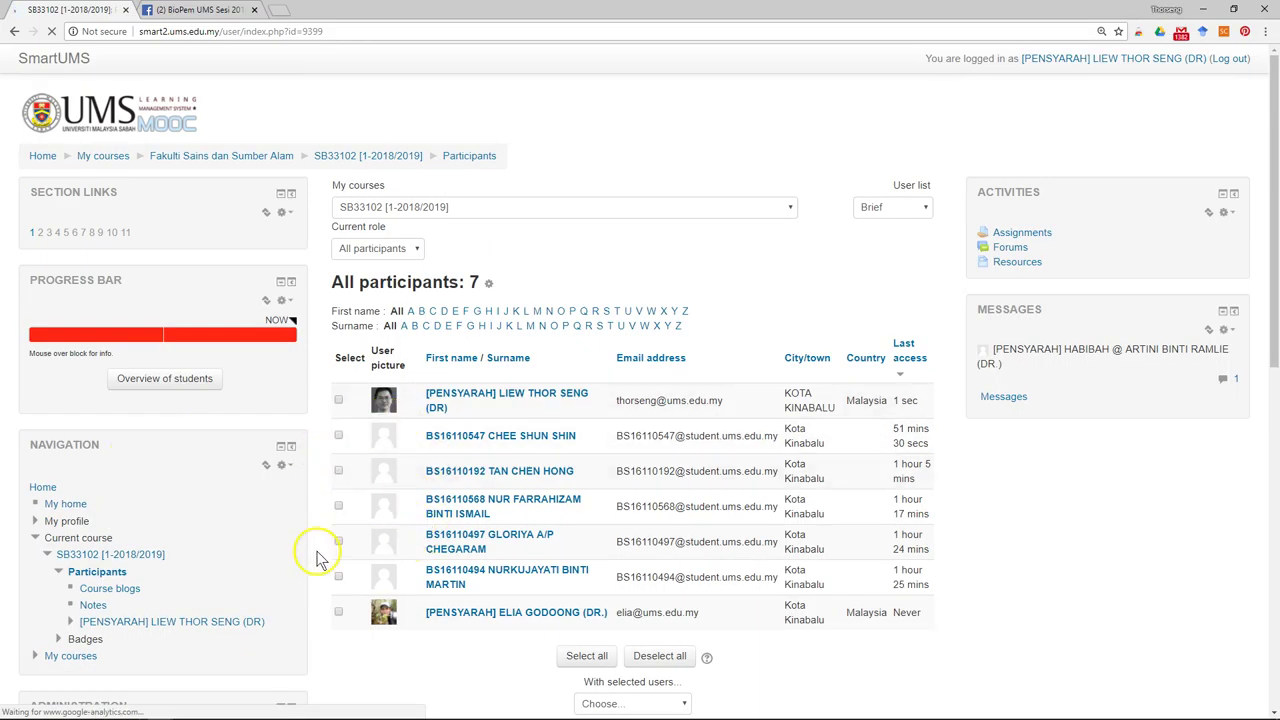
# Tick the five student checkboxes and choose 'Send a message' for the selected users.
pyautogui.click(342, 437)
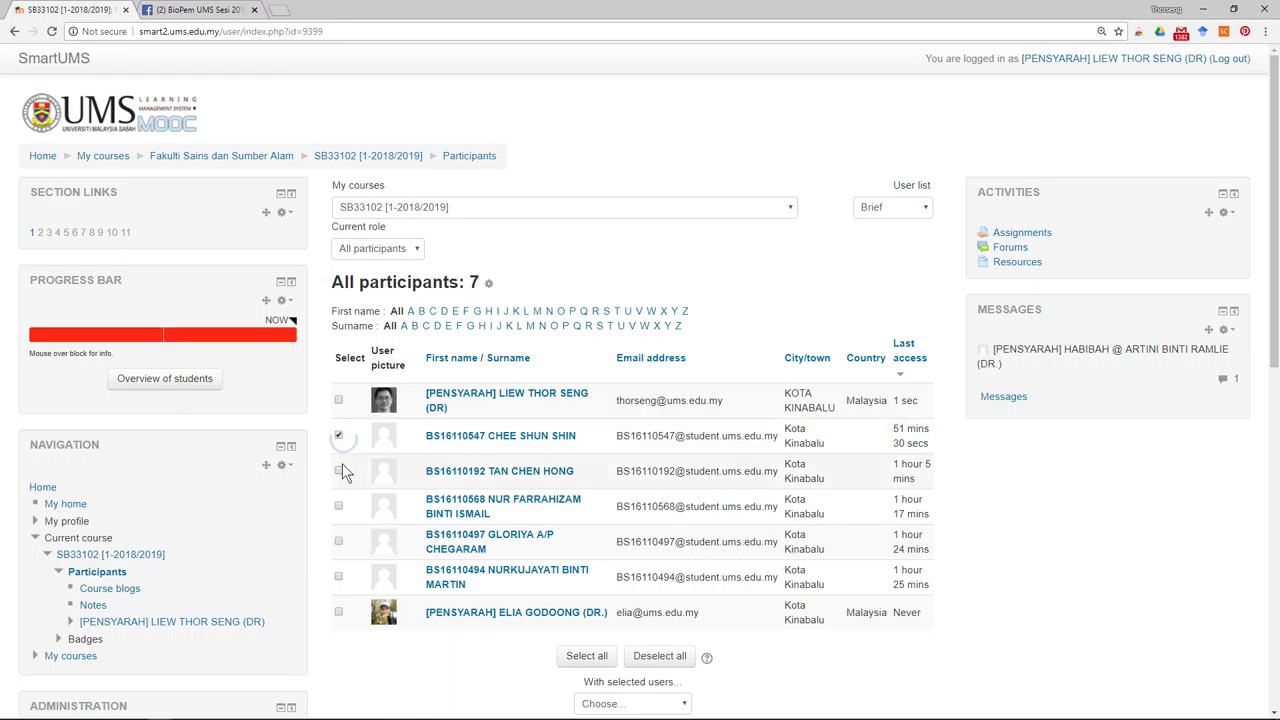
pyautogui.click(338, 470)
pyautogui.click(339, 506)
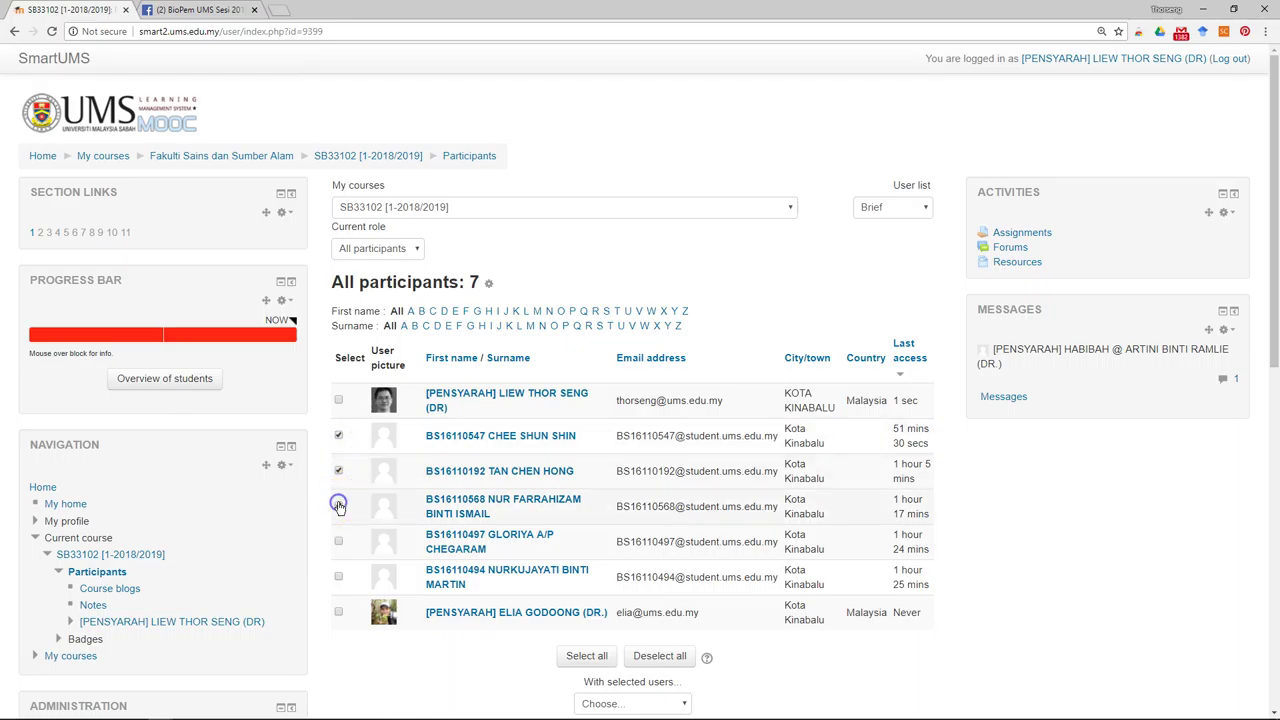
pyautogui.click(337, 540)
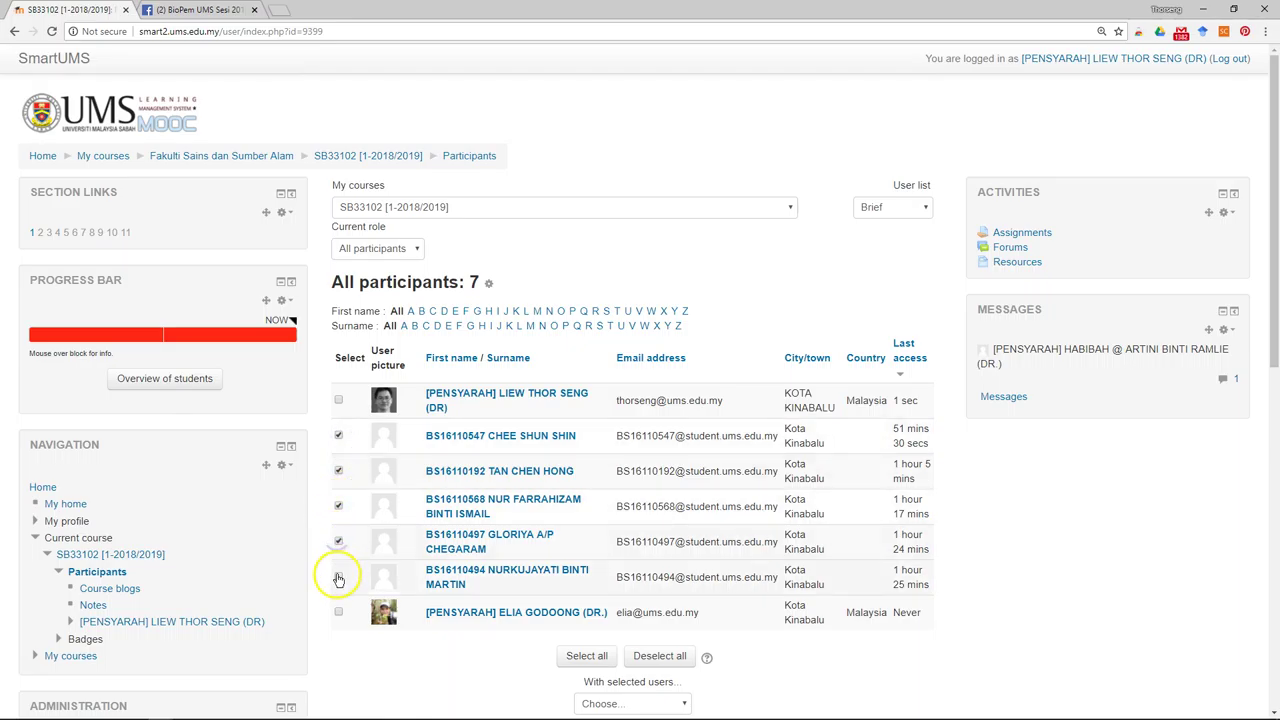
pyautogui.click(338, 576)
pyautogui.scroll(-1, 607, 508)
pyautogui.scroll(-3, 607, 508)
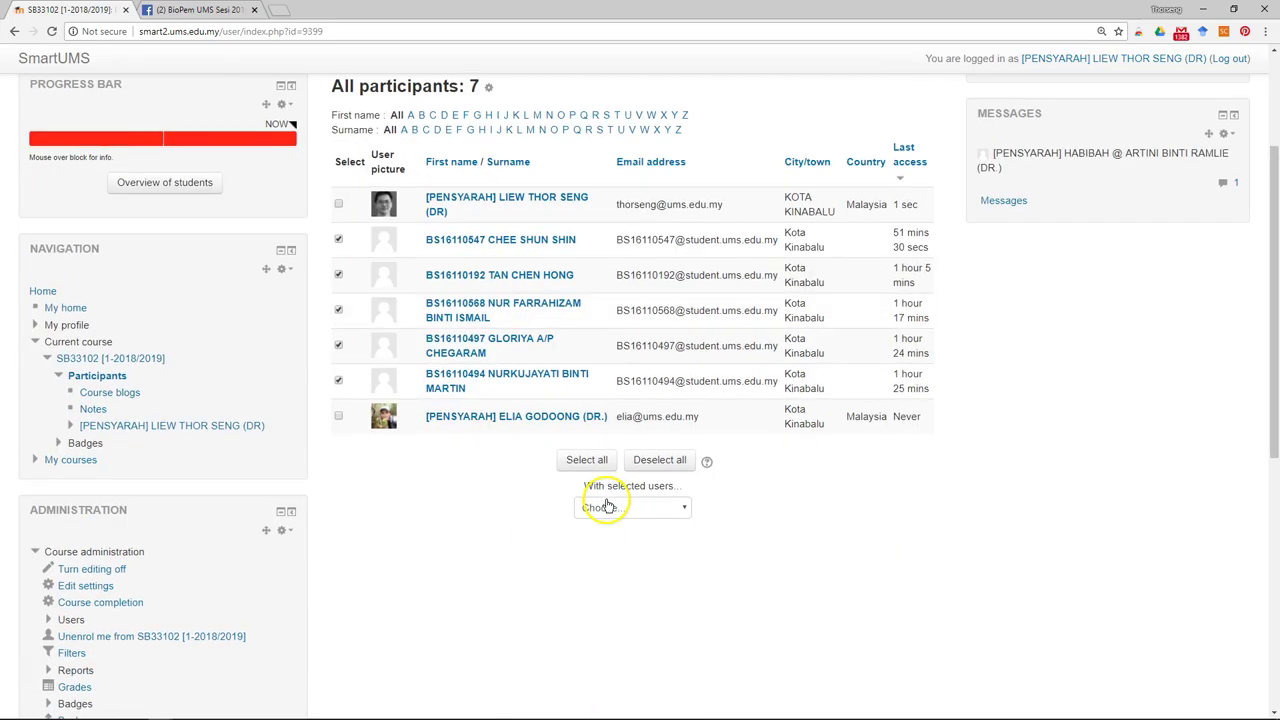
pyautogui.click(645, 512)
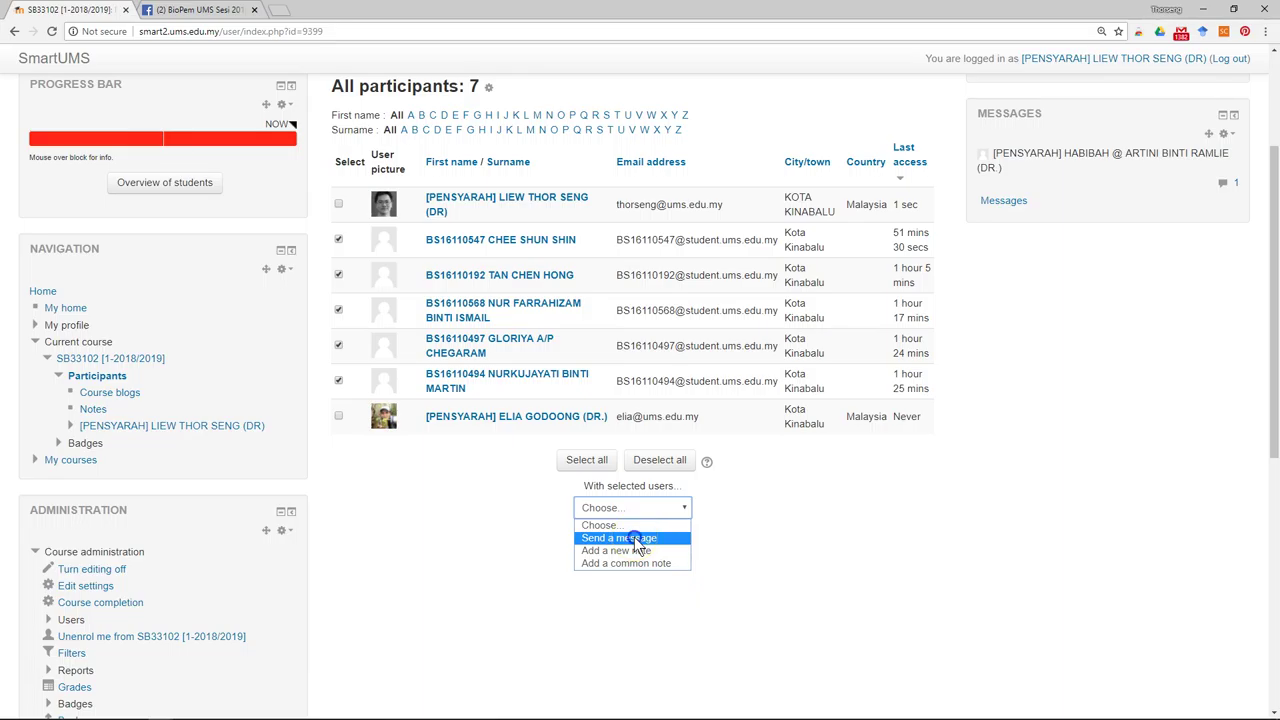
pyautogui.click(634, 538)
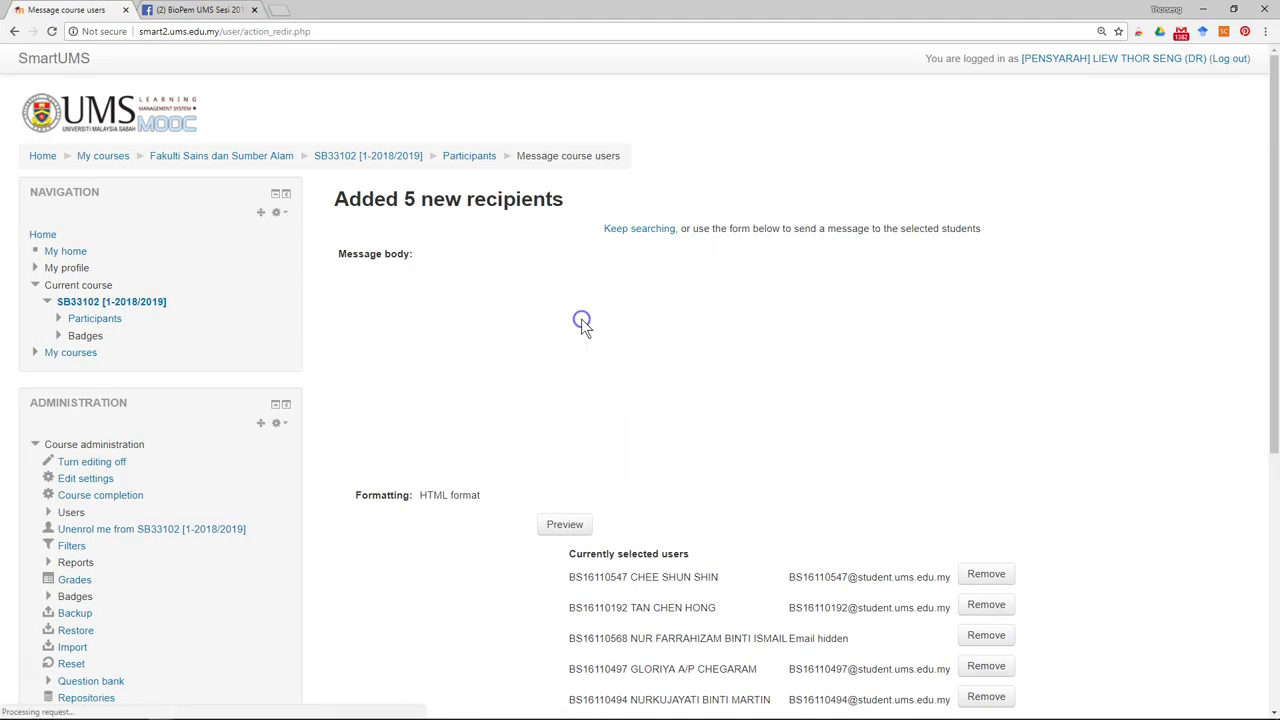
# Write 'Welcome to this course...' asking students to check the course page for learning materials.
pyautogui.click(580, 318)
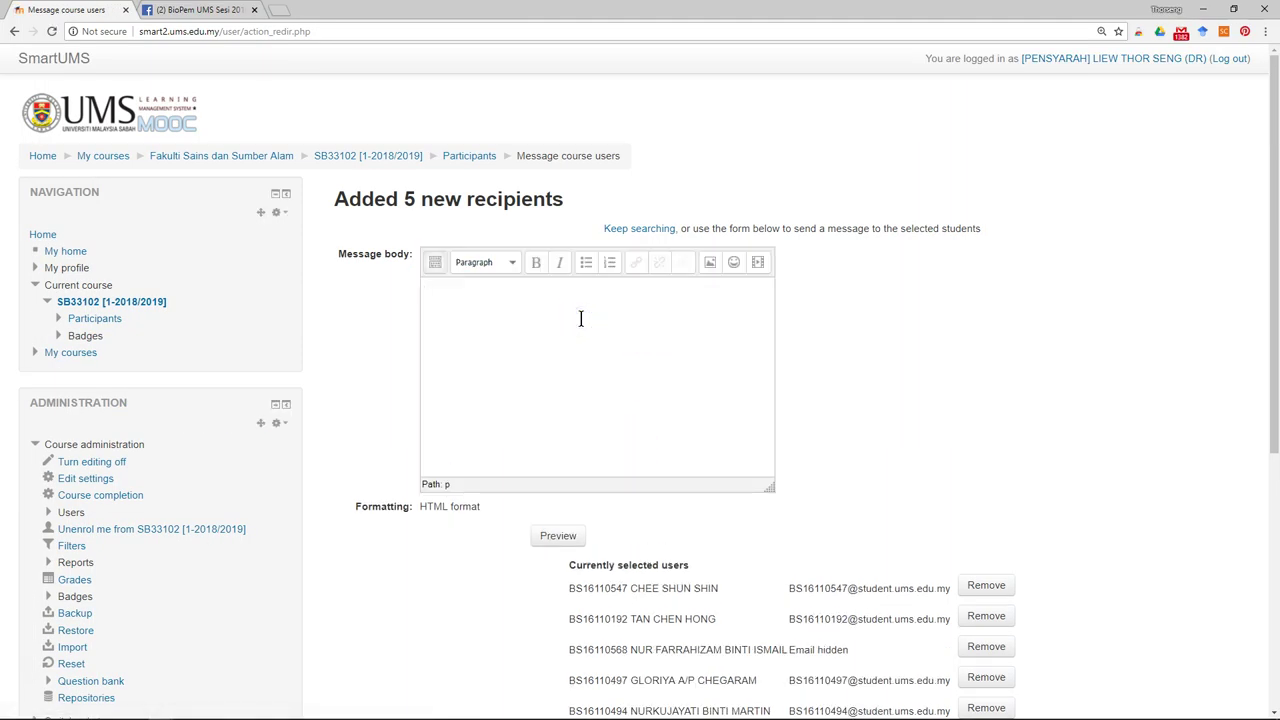
pyautogui.write('Welcome to this COu')
pyautogui.press('BackSpace')
pyautogui.press('BackSpace')
pyautogui.press('BackSpace')
pyautogui.write('course. Please check this course page fr')
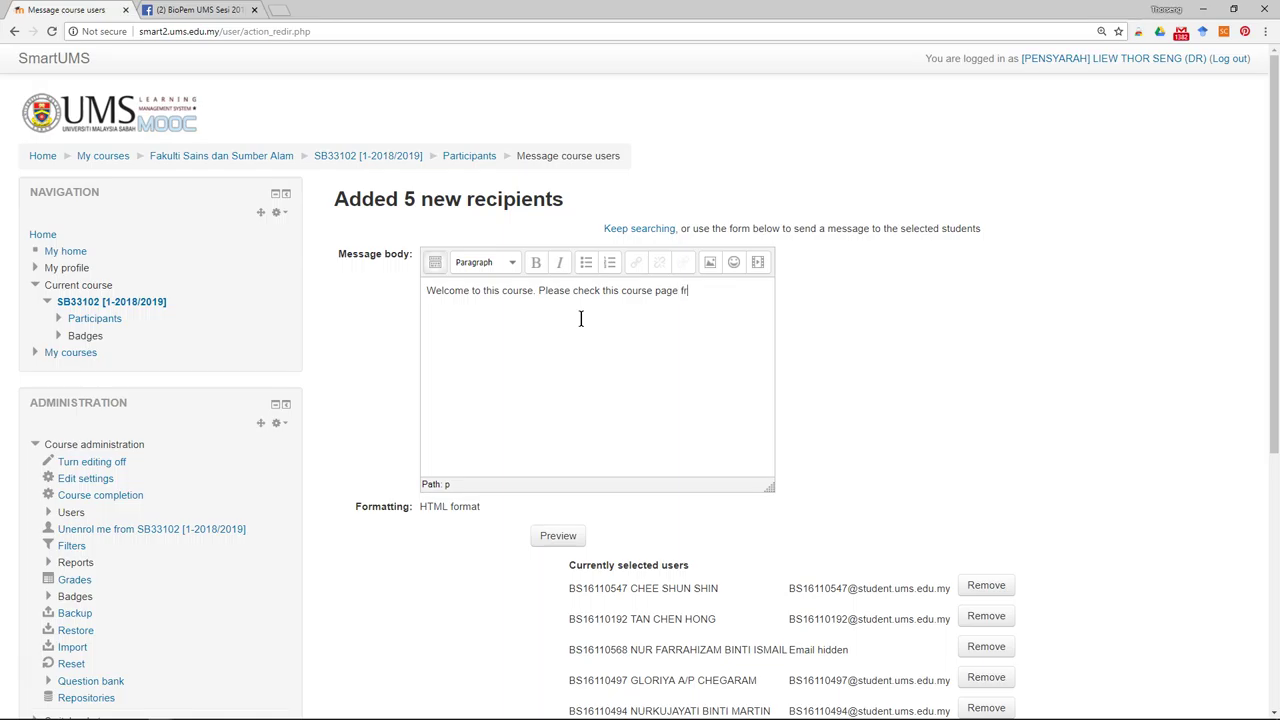
pyautogui.write('om time to time as this will be m')
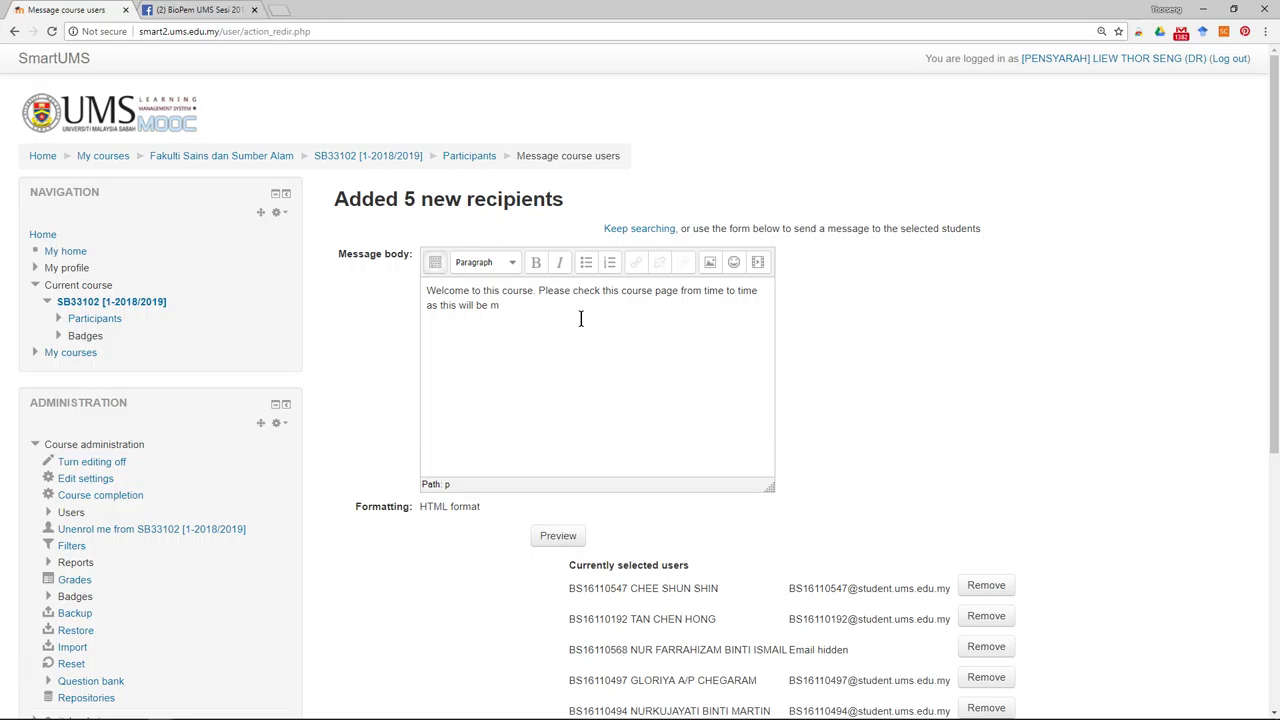
pyautogui.write('ain resou')
pyautogui.press('BackSpace')
pyautogui.press('BackSpace')
pyautogui.press('BackSpace')
pyautogui.press('BackSpace')
pyautogui.press('BackSpace')
pyautogui.press('BackSpace')
pyautogui.write('page from time to time ')
pyautogui.write('as this will be main platform')
pyautogui.write(' for your to access ')
pyautogui.write('learning materail')
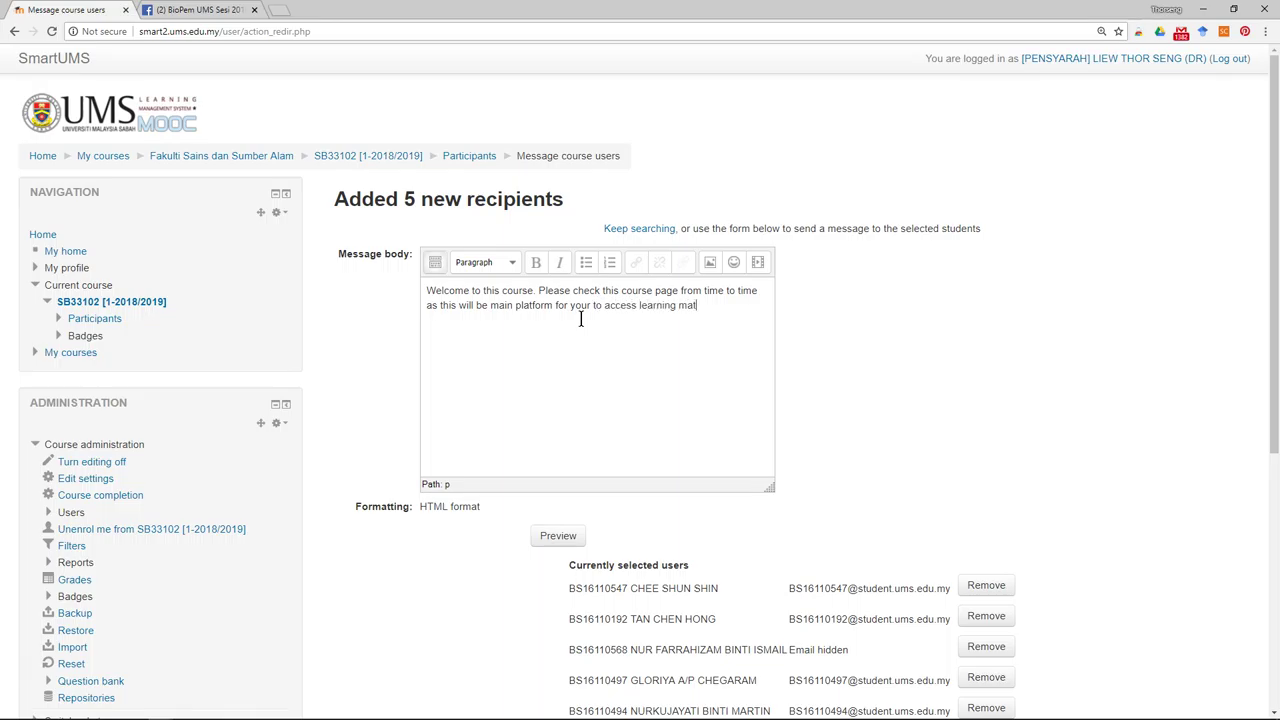
pyautogui.press('BackSpace')
pyautogui.press('BackSpace')
pyautogui.press('BackSpace')
pyautogui.write('ials.')
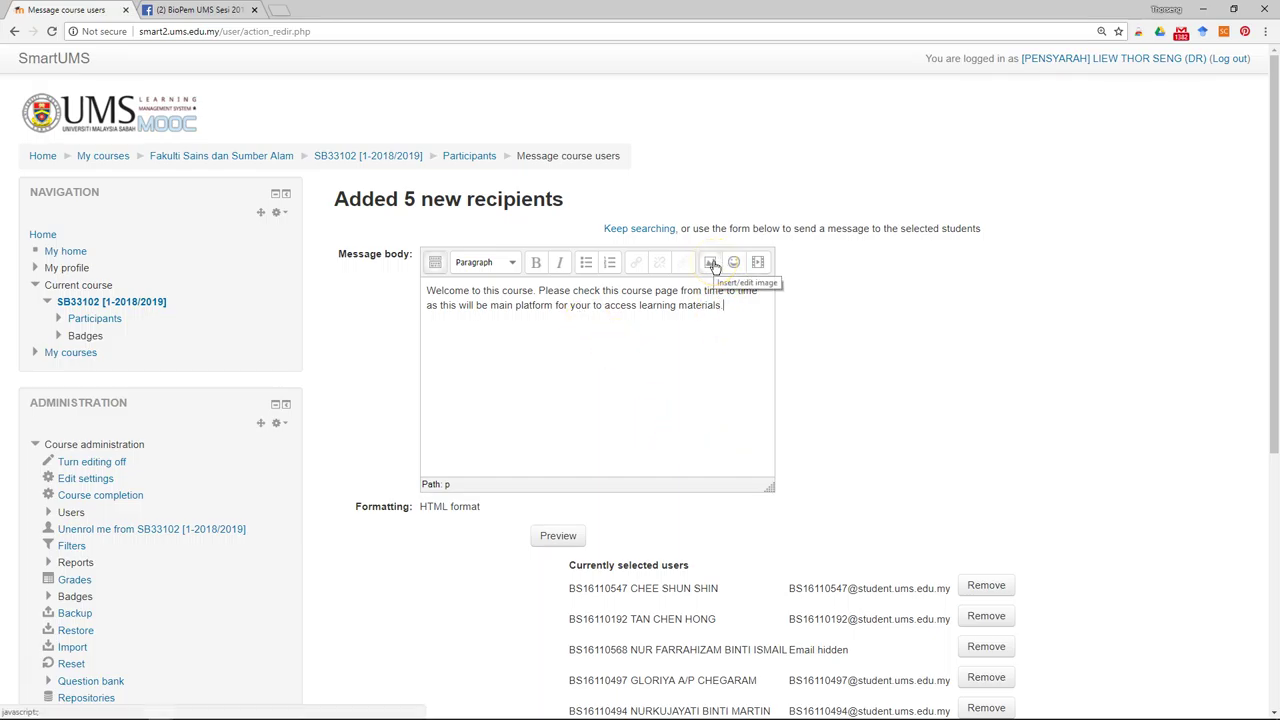
pyautogui.click(436, 264)
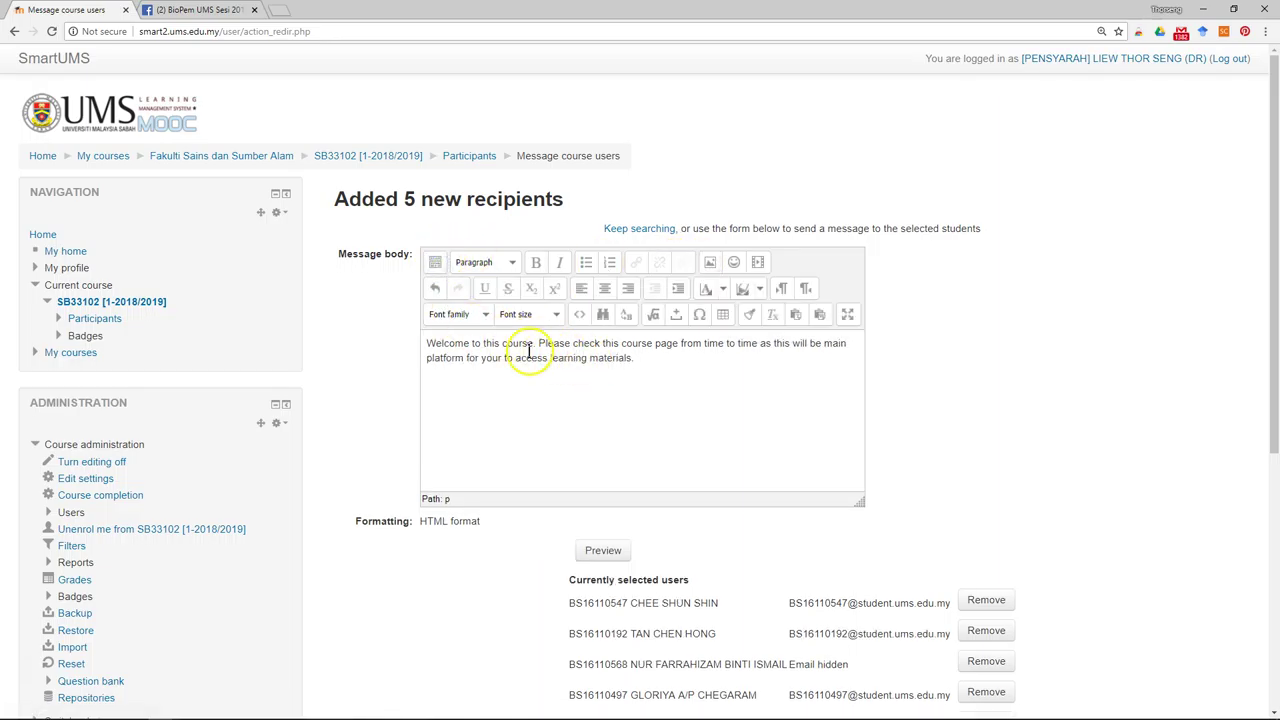
pyautogui.scroll(-3, 706, 543)
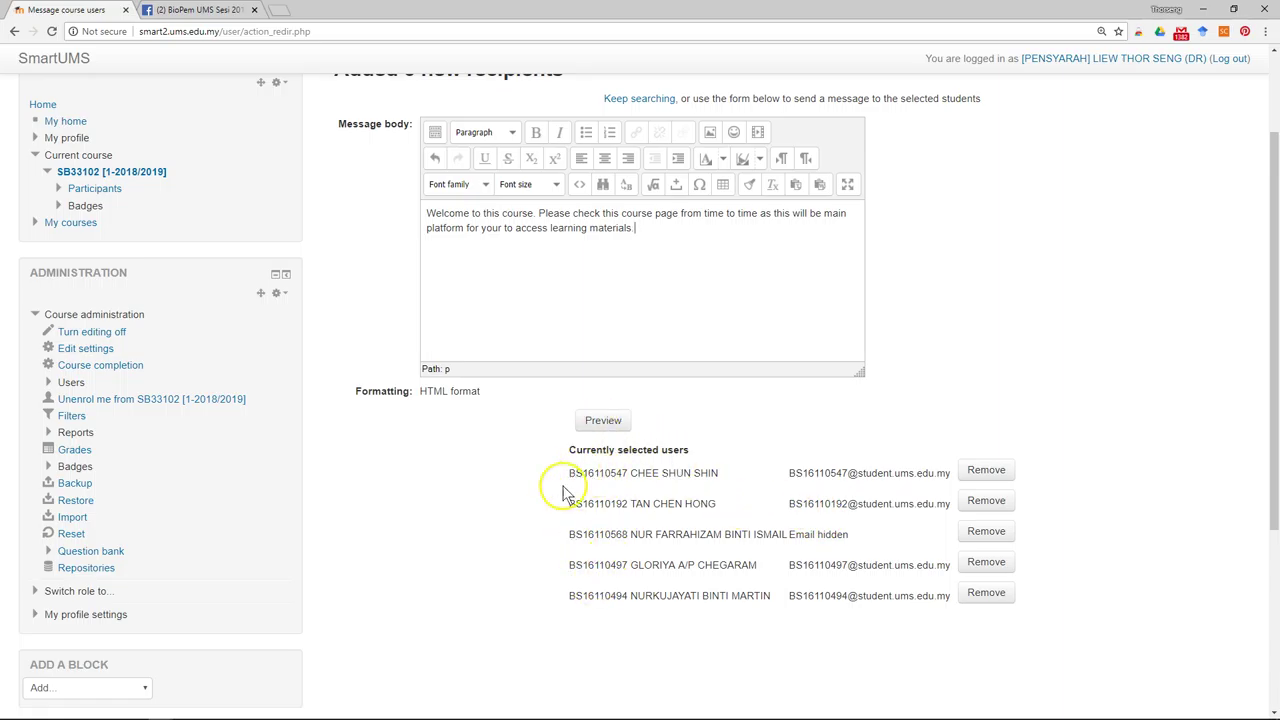
# Preview the welcome message in HTML format and send it to the five students.
pyautogui.click(604, 428)
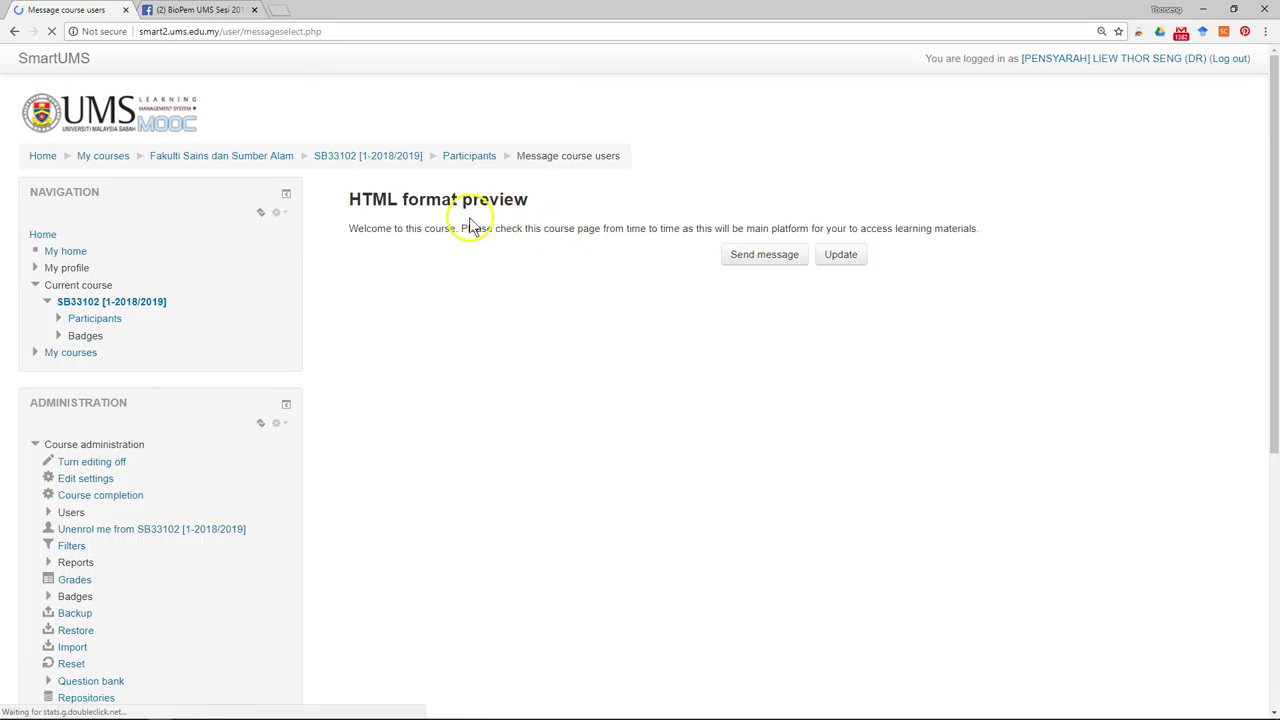
pyautogui.click(577, 256)
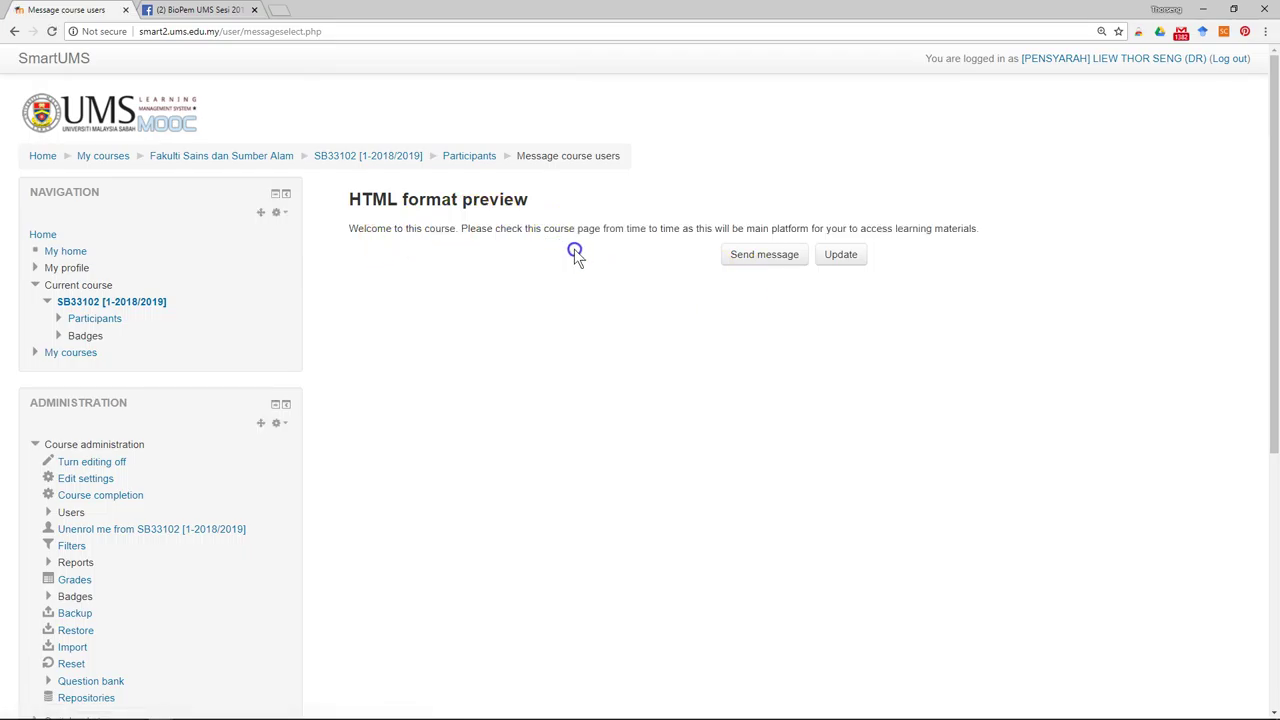
pyautogui.click(771, 256)
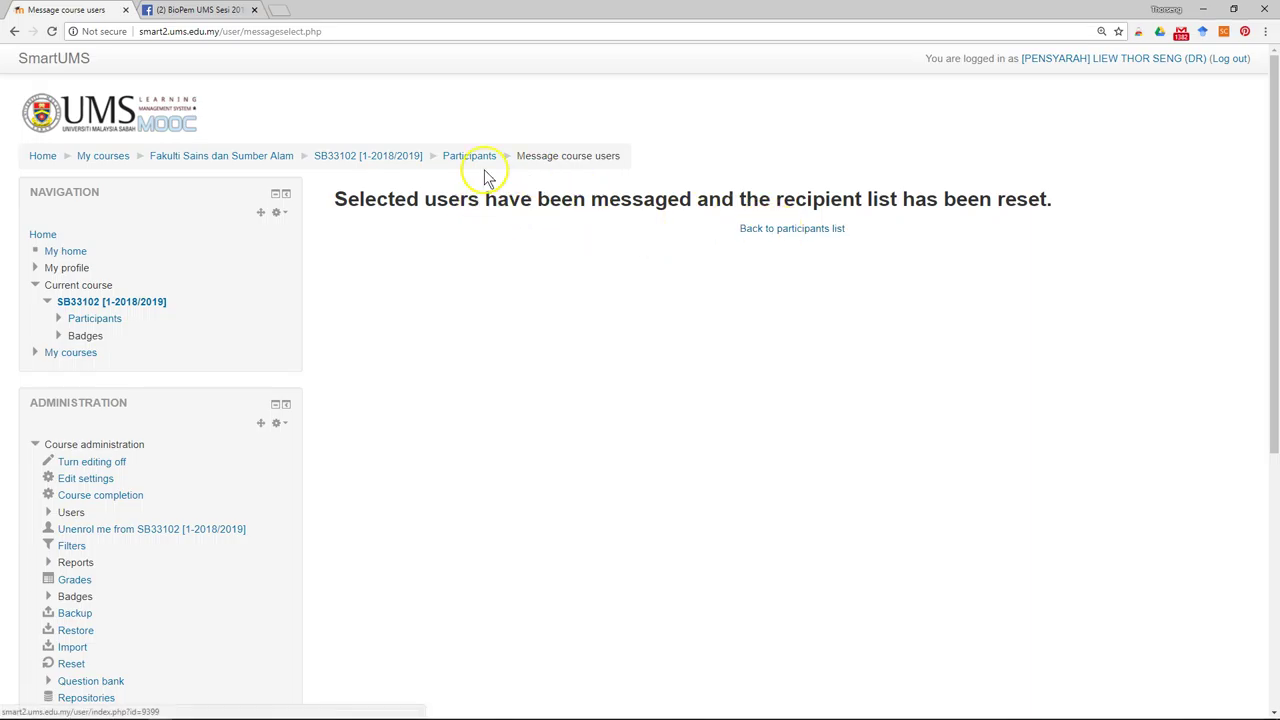
# Return to the participants list, then go to the SB33102 [1-2018/2019] course page.
pyautogui.click(810, 229)
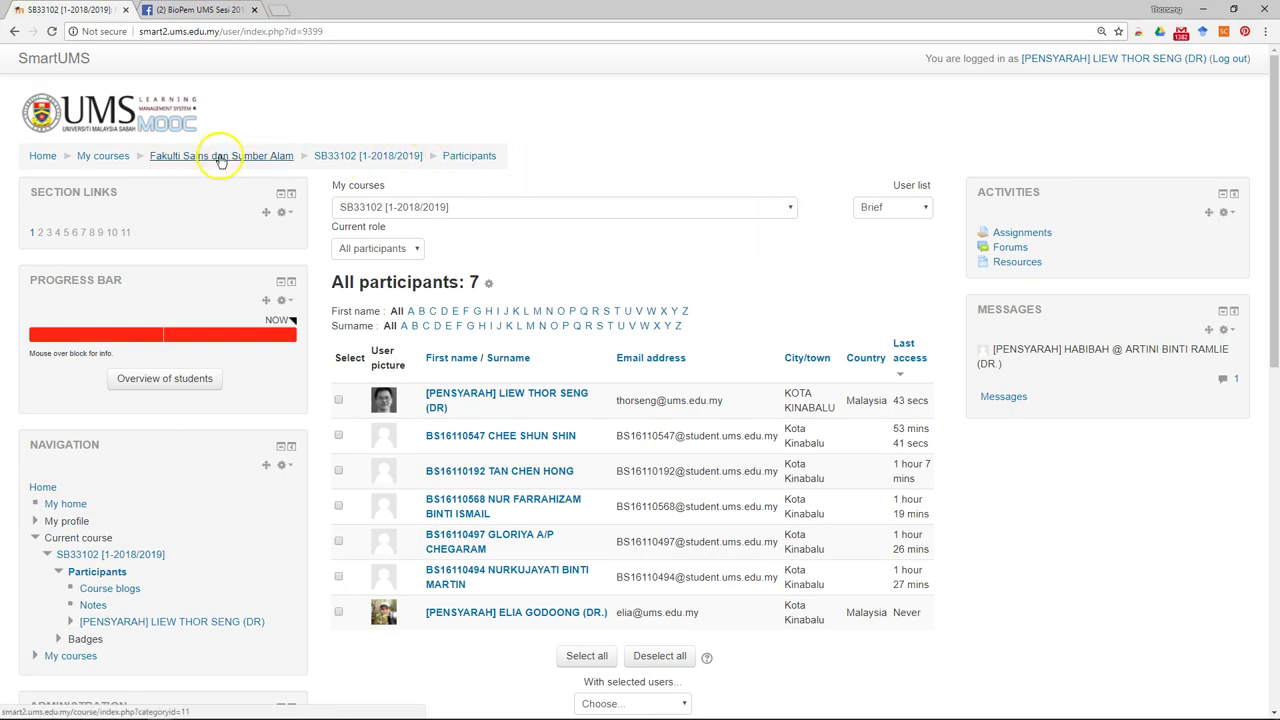
pyautogui.click(340, 156)
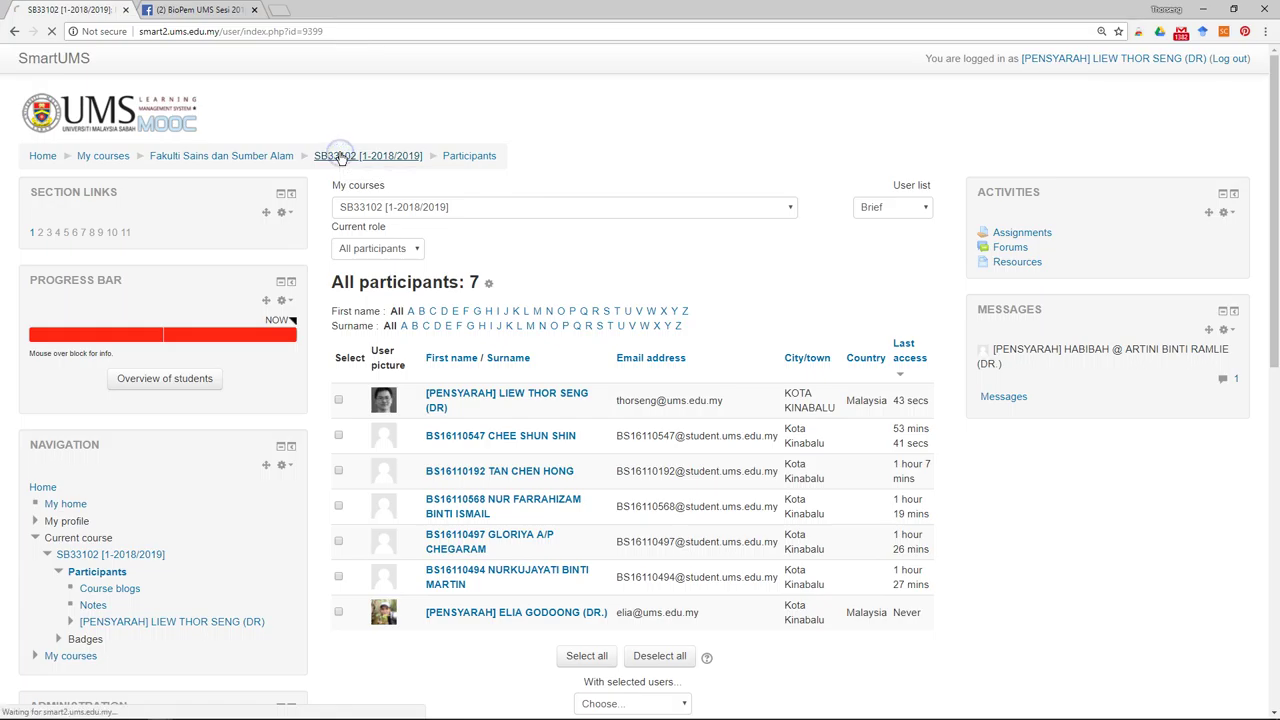